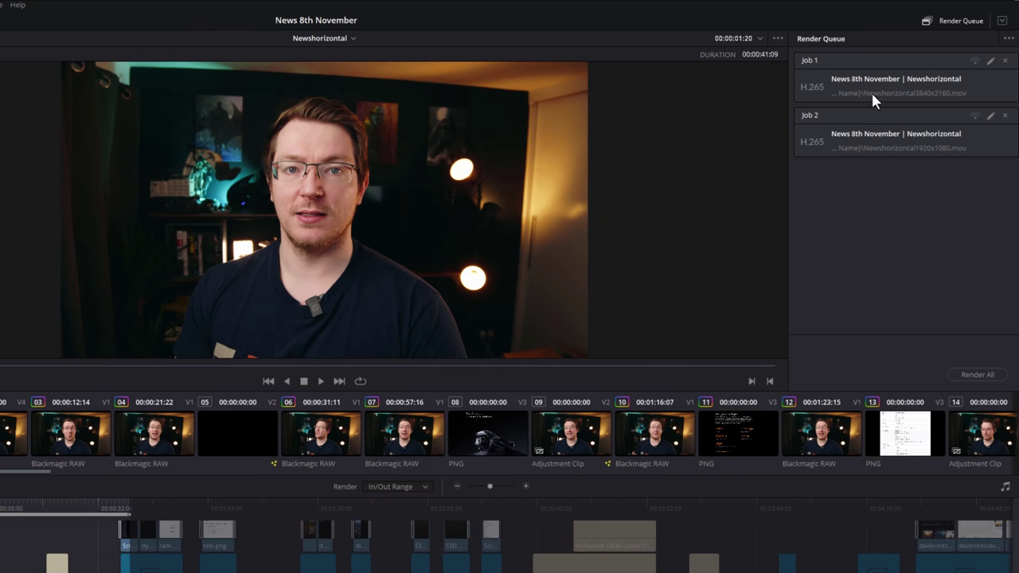
Check the output filenames of the two Newshorizontal jobs in the render queue
left_click(880, 97)
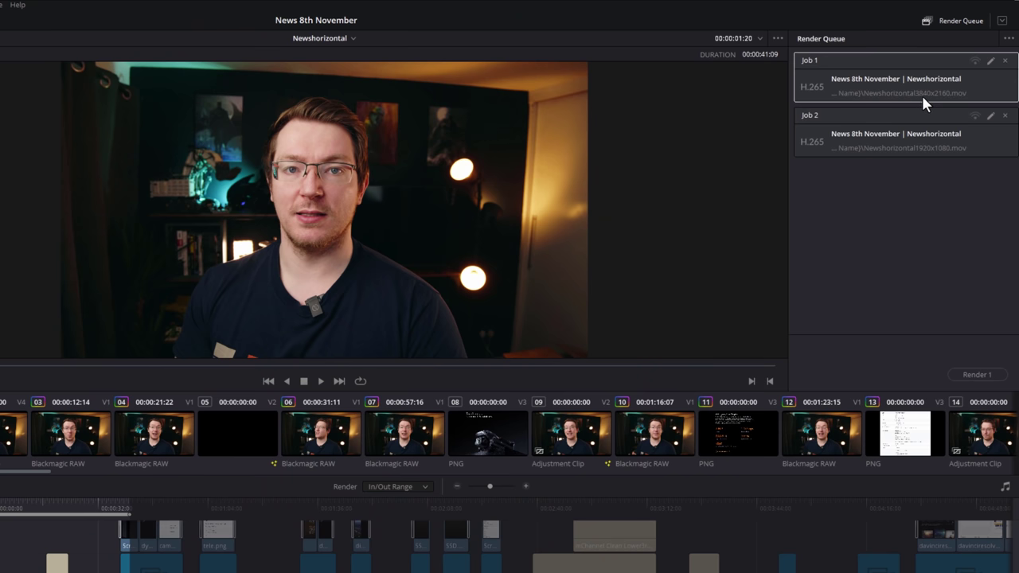
left_click(886, 147)
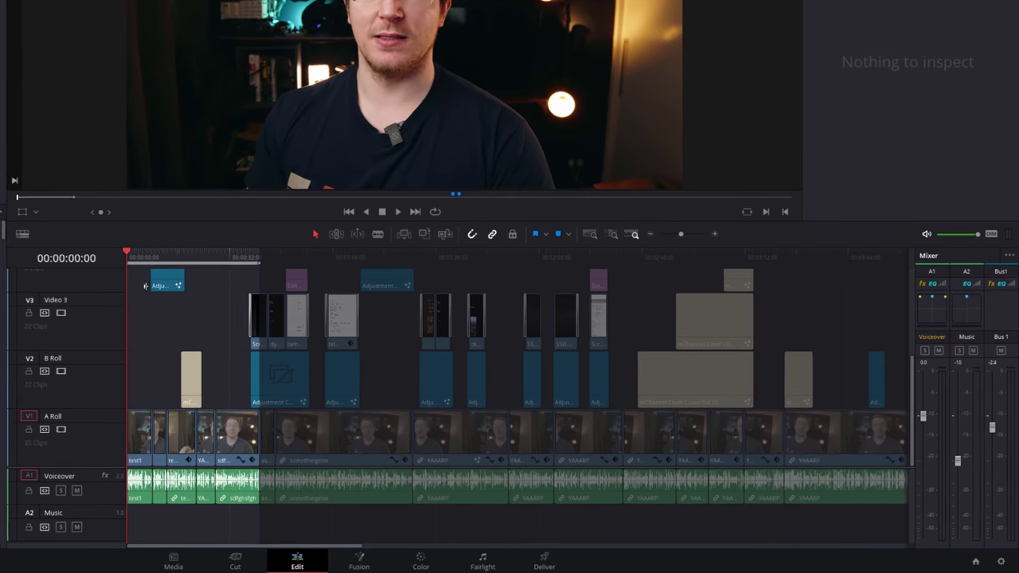
Examine the file metadata and clip names of the opening A Roll clips within the timeline's marked in/out range
left_click_drag(127, 275, 242, 521)
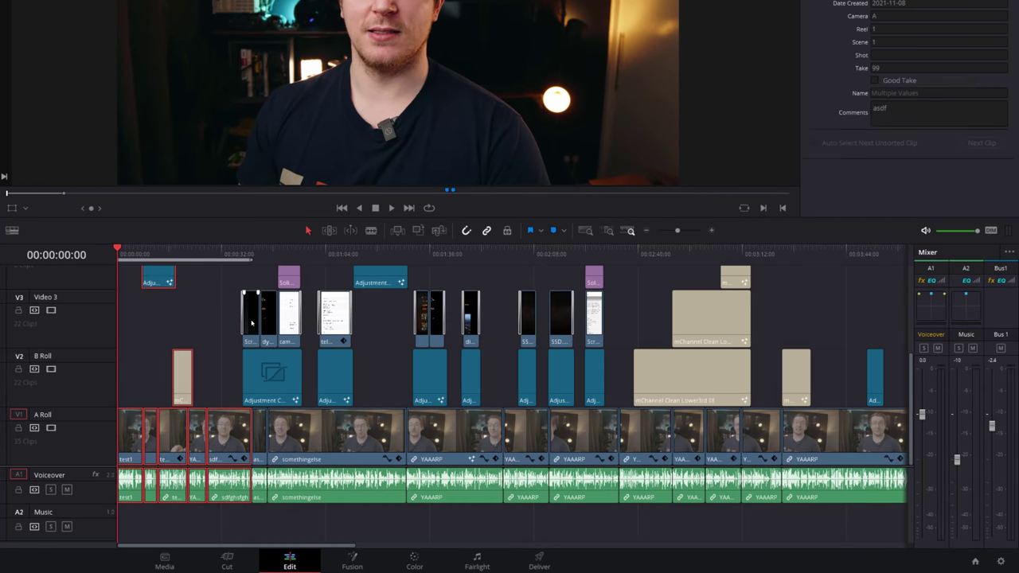
left_click(137, 430)
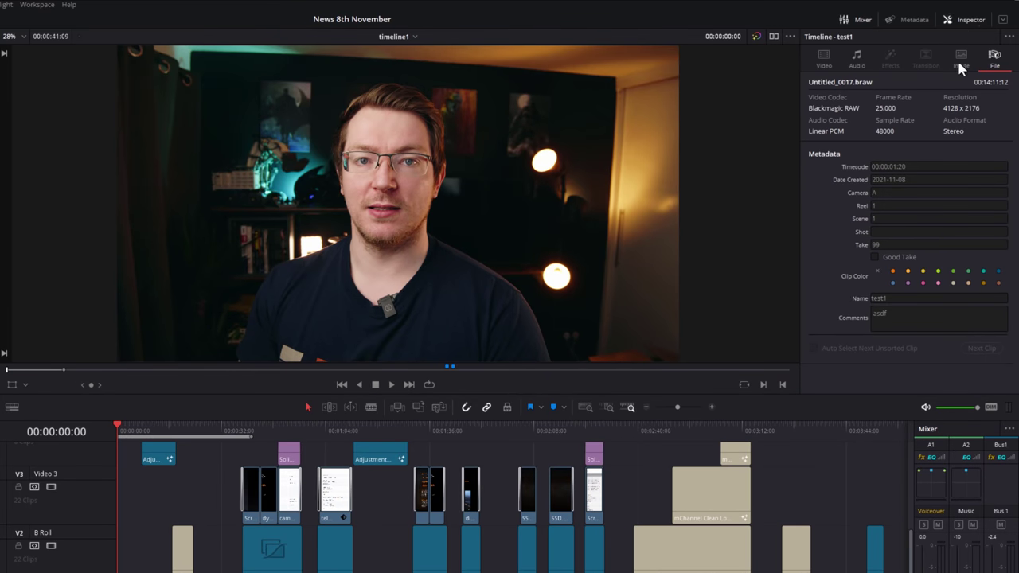
type("1")
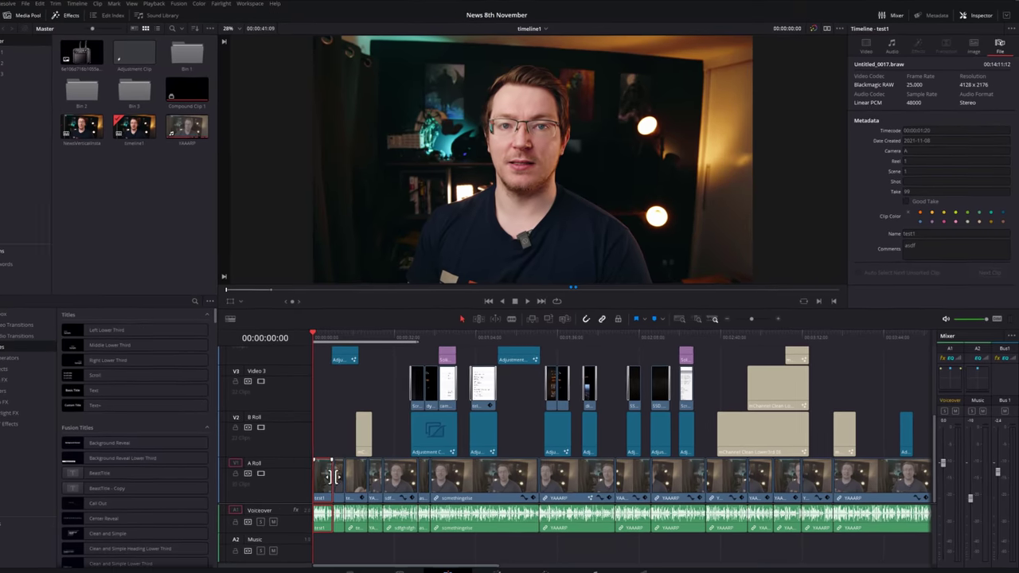
left_click(354, 464)
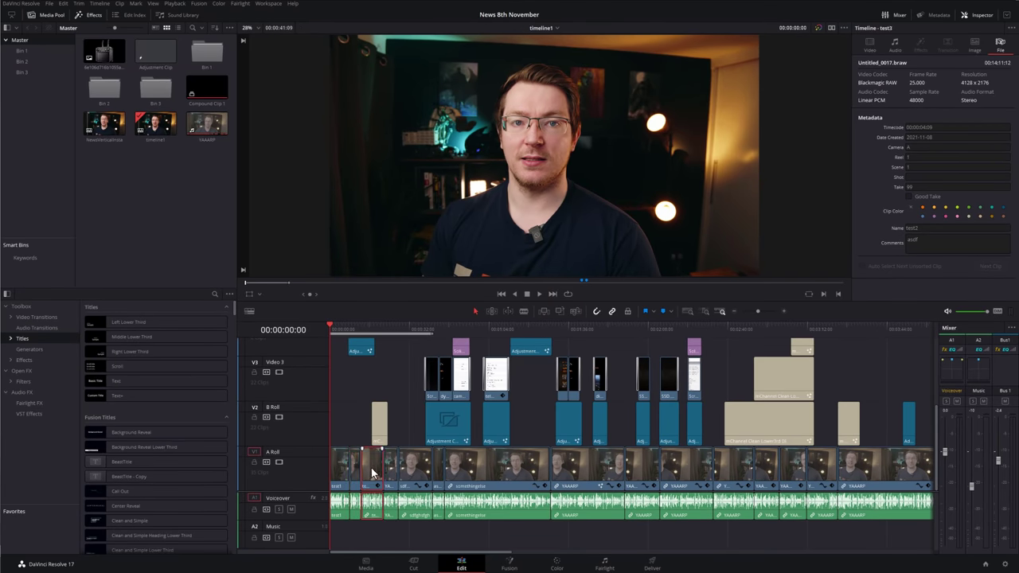
left_click(391, 470)
left_click(411, 469)
left_click(409, 431)
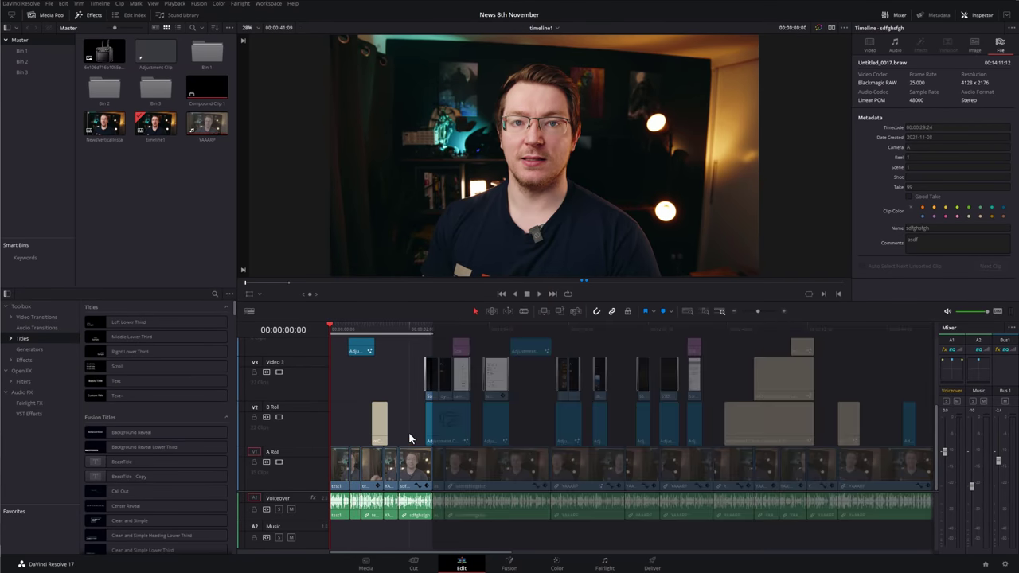
left_click_drag(333, 358, 414, 514)
left_click(391, 416)
Go to the Deliver page and choose the H.265 Master render preset
left_click(653, 562)
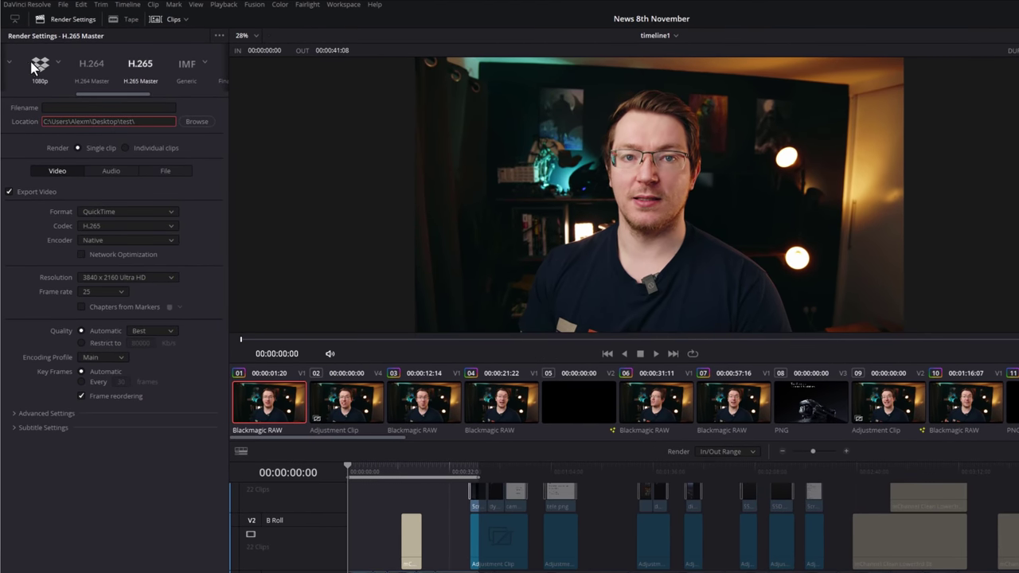
mouse_move(118, 92)
left_mouse_down()
mouse_move(134, 90)
mouse_move(114, 92)
left_mouse_up()
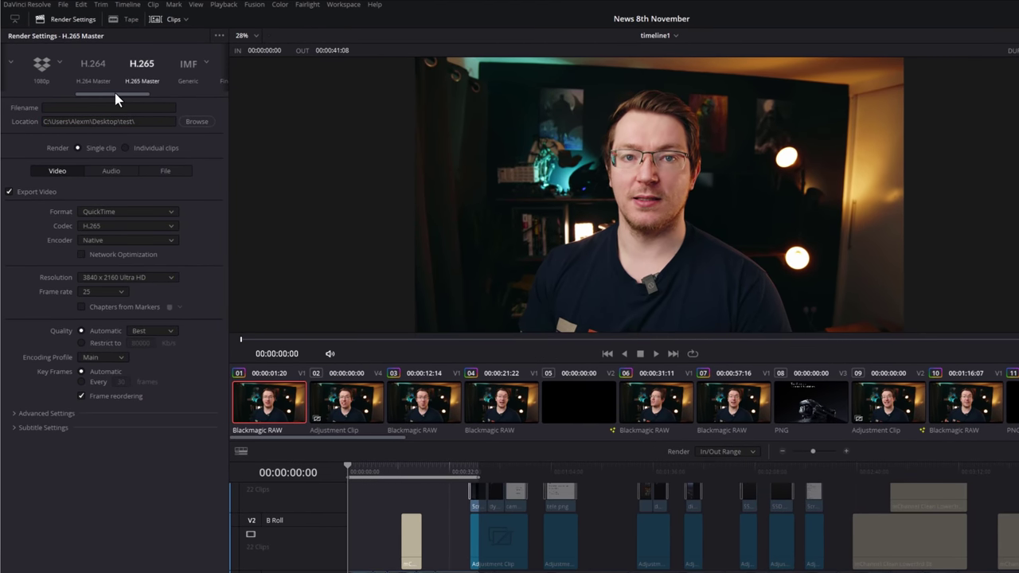
left_click(146, 80)
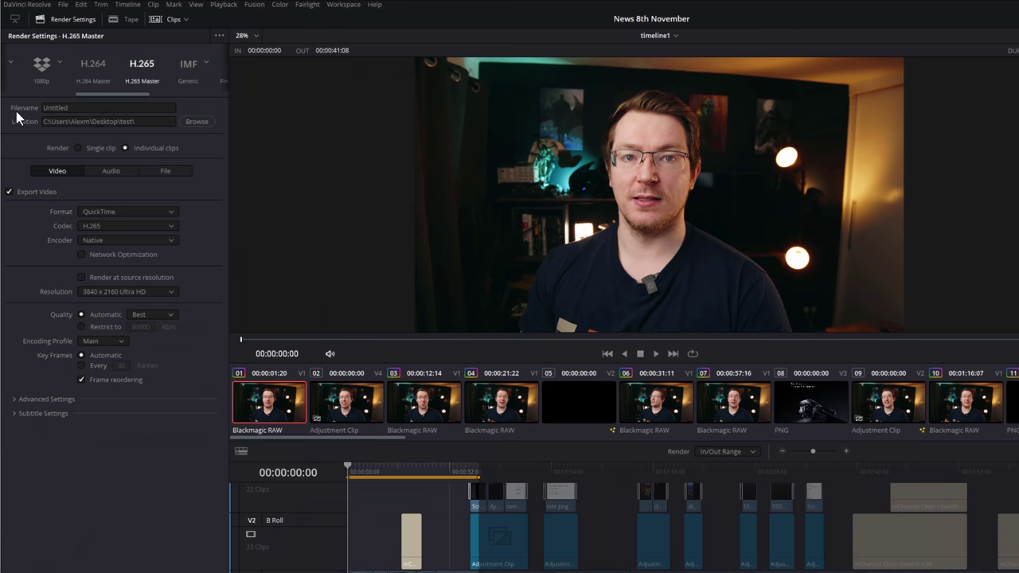
Set the render filename to the Clip Name variable by entering % and filtering the variables with "clip"
left_click(98, 107)
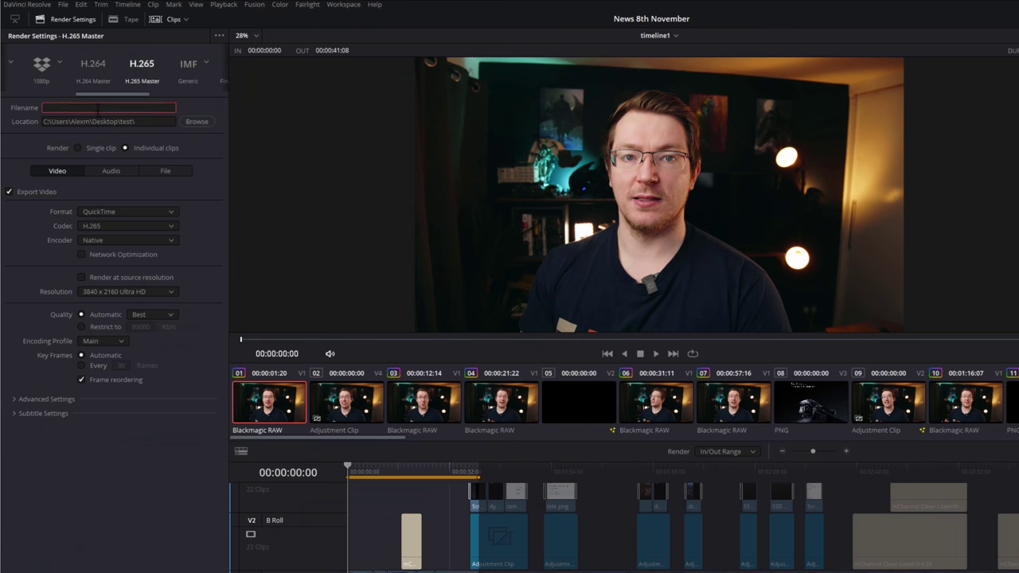
type("%")
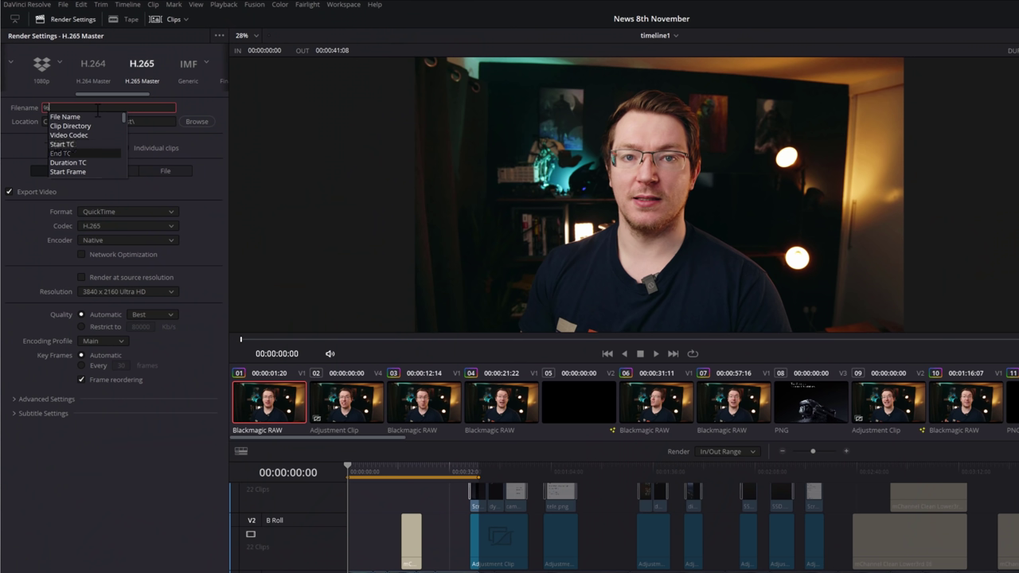
key("Down")
key("Down")
key("Down")
key("Down")
key("Down")
key("Down")
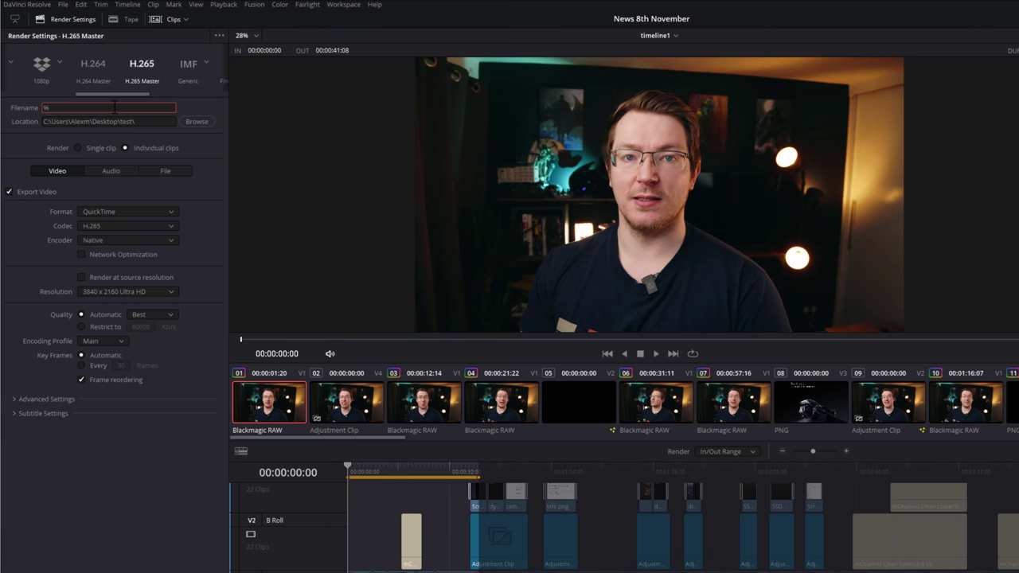
type("clip")
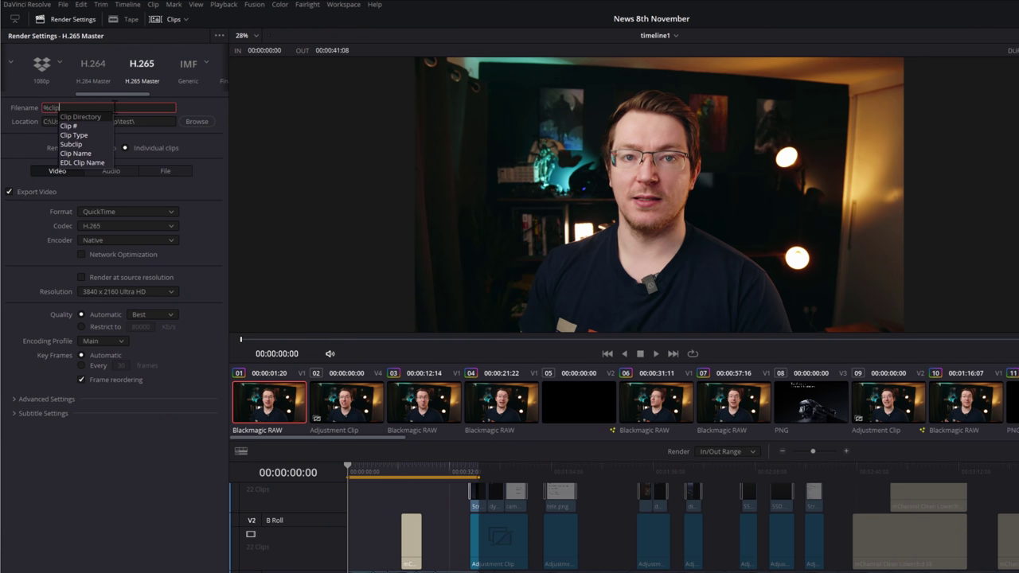
left_click(72, 154)
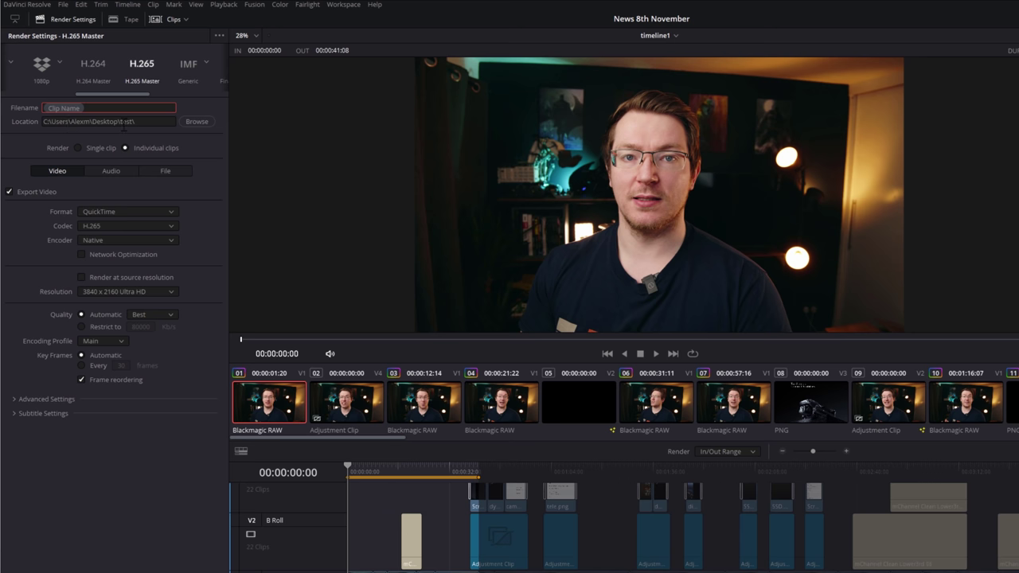
Set the render location to the Desktop test folder with a subfolder named by the Project Name variable
left_click(197, 121)
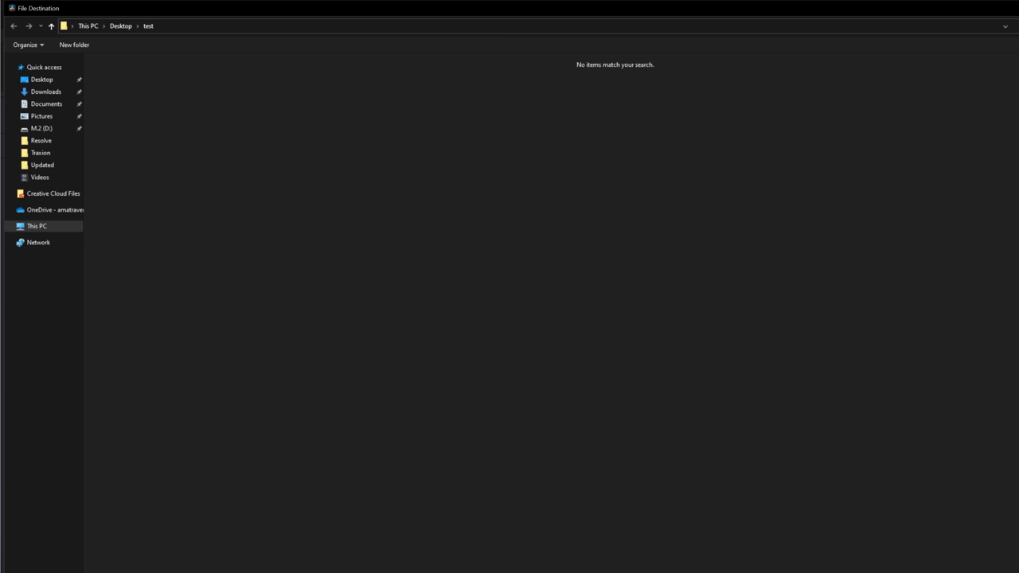
key("Return")
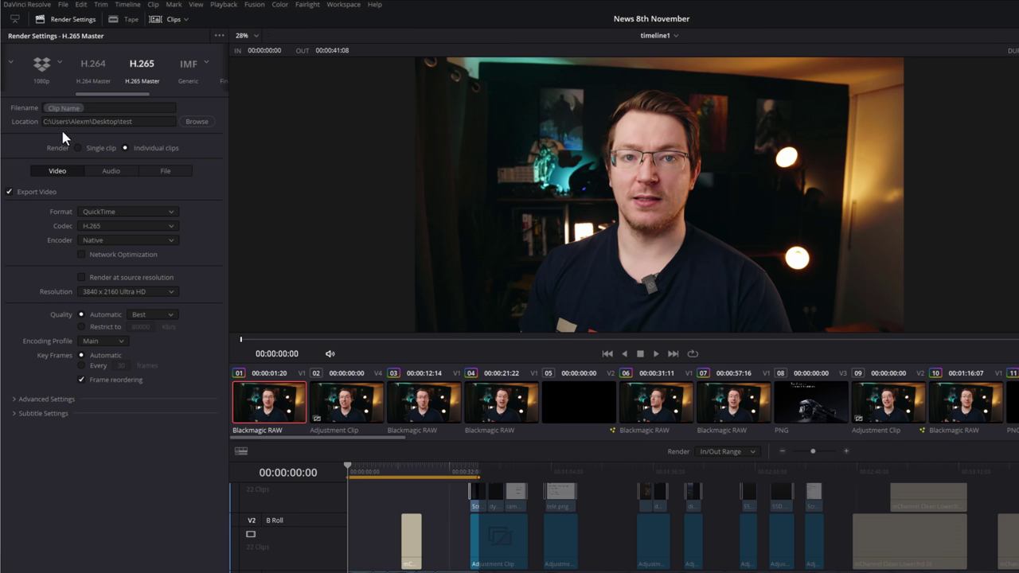
left_click(164, 121)
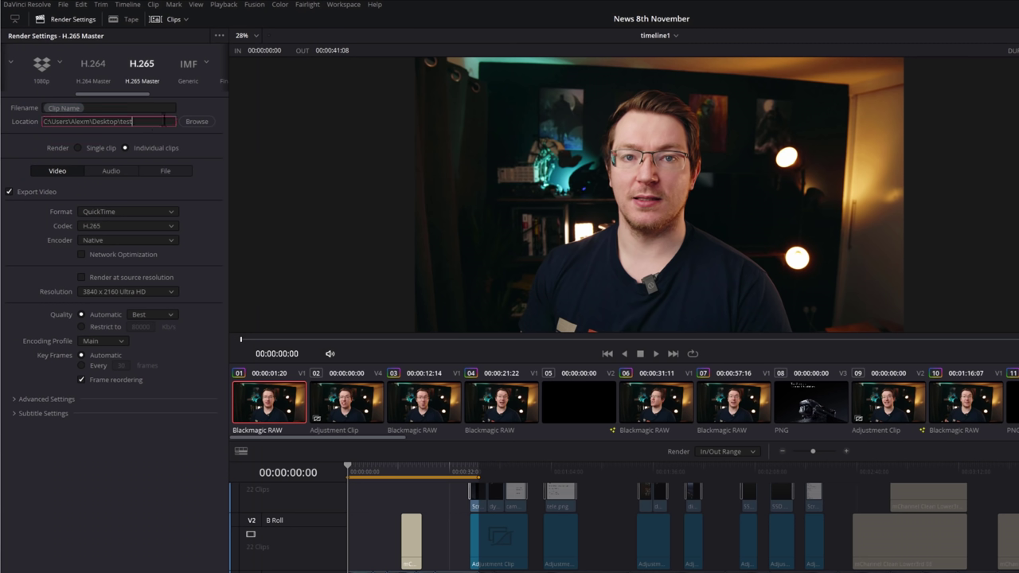
type("\\%")
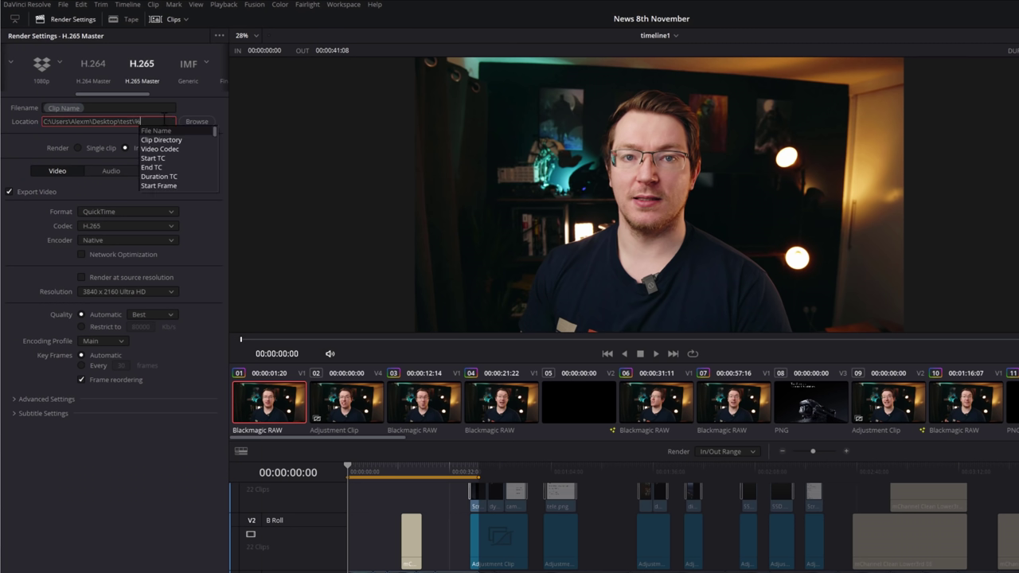
type("pro")
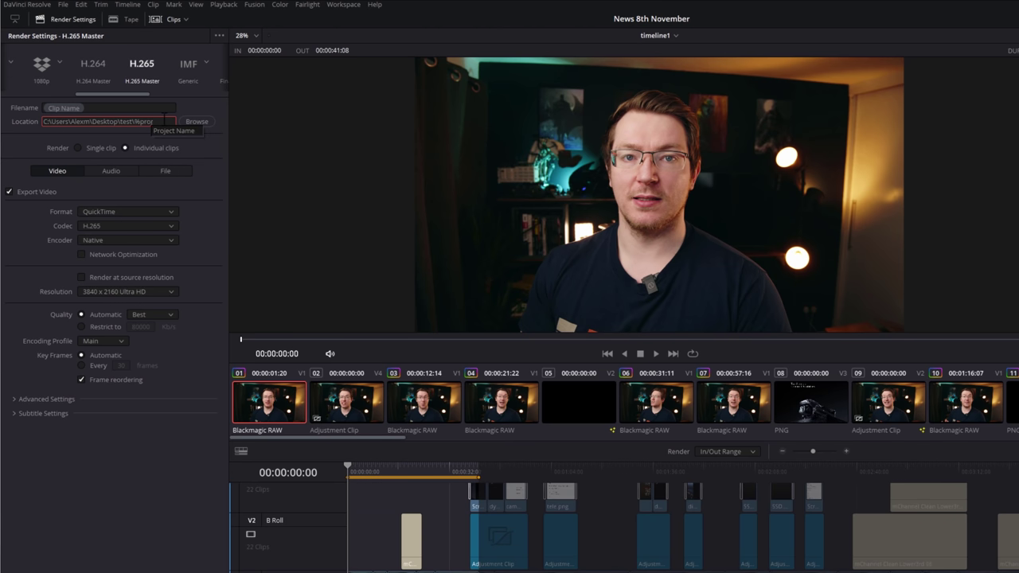
type("j")
left_click(182, 129)
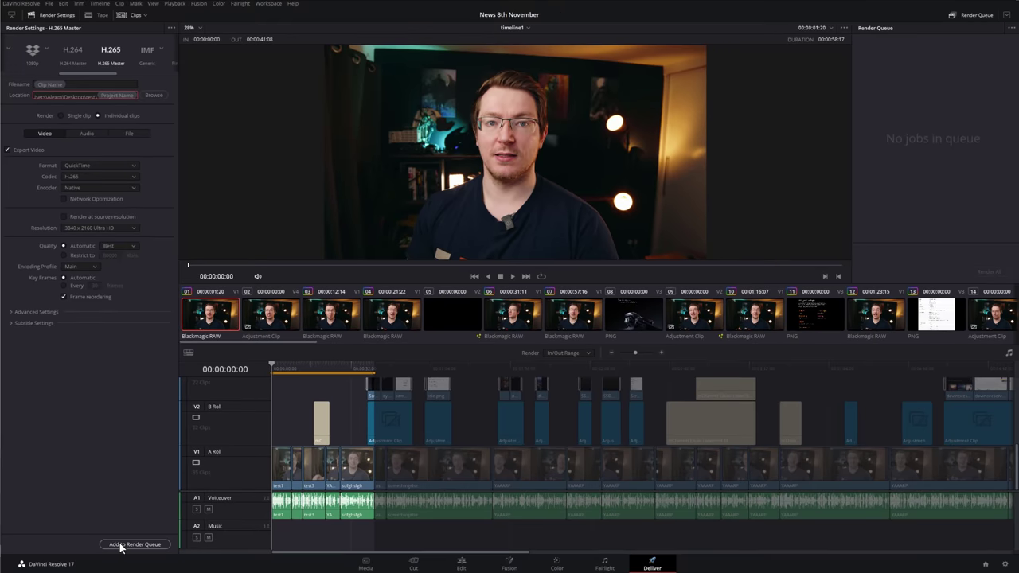
Add the individual-clips job for timeline1 to the render queue and render it
left_click(121, 545)
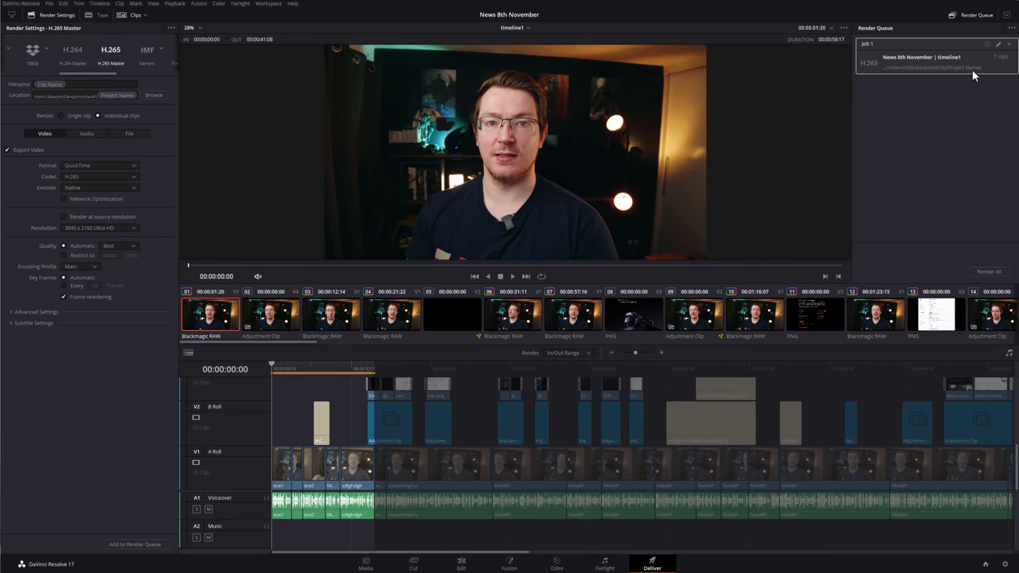
left_click(989, 272)
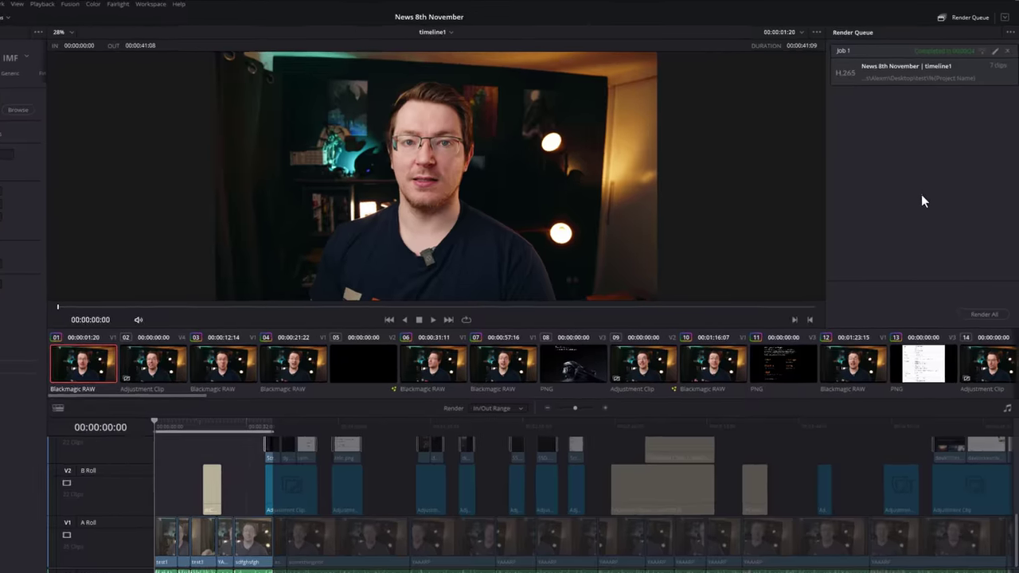
Open the rendered job's file location and inspect the test folder and its News 8th November subfolder
right_click(864, 82)
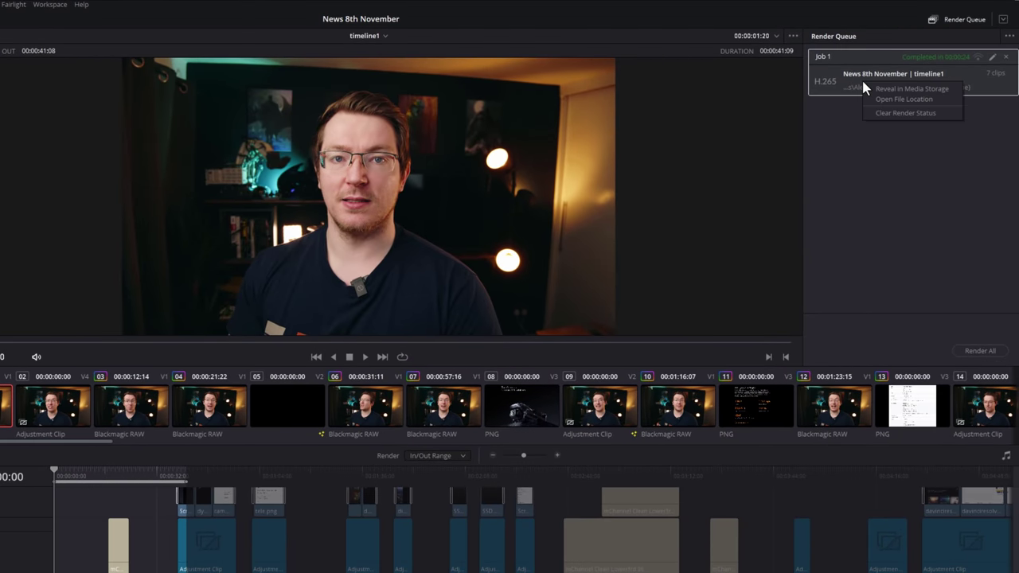
left_click(914, 103)
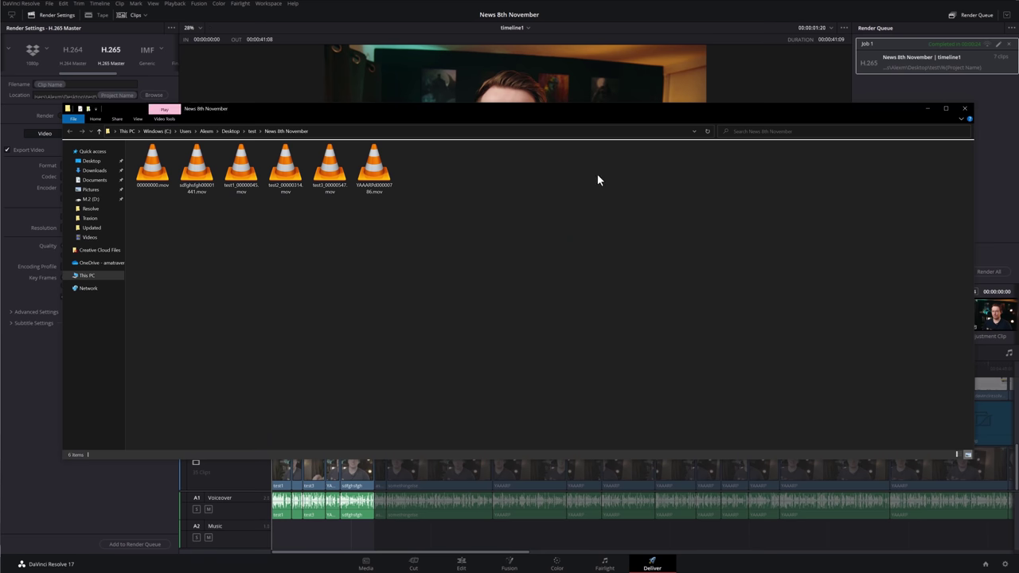
left_click(251, 131)
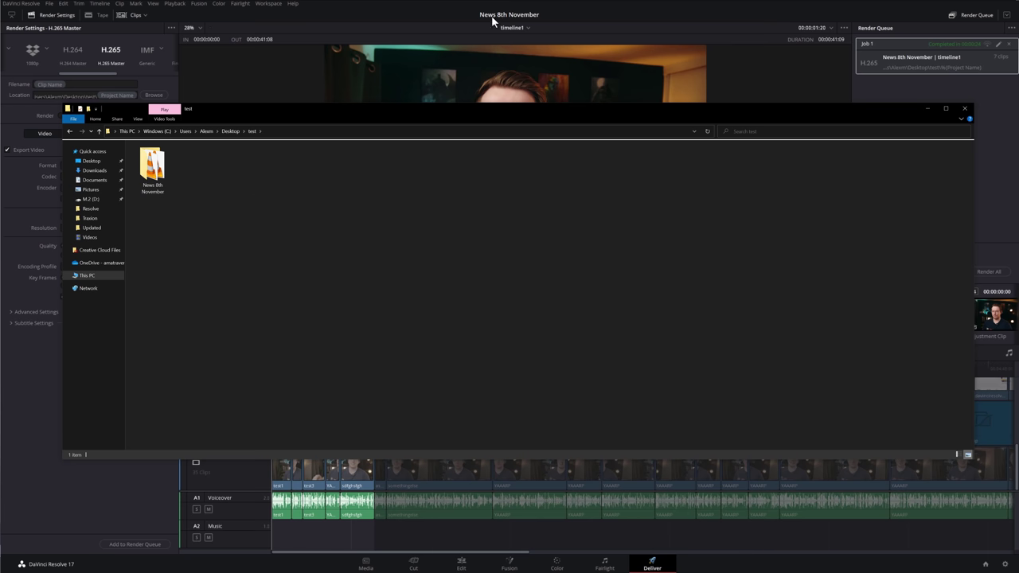
double_click(152, 166)
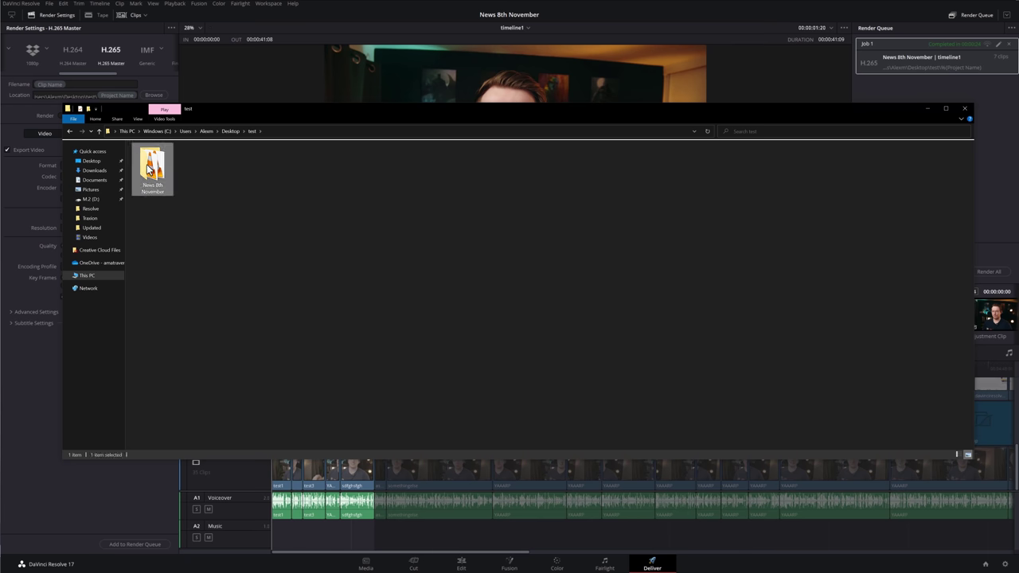
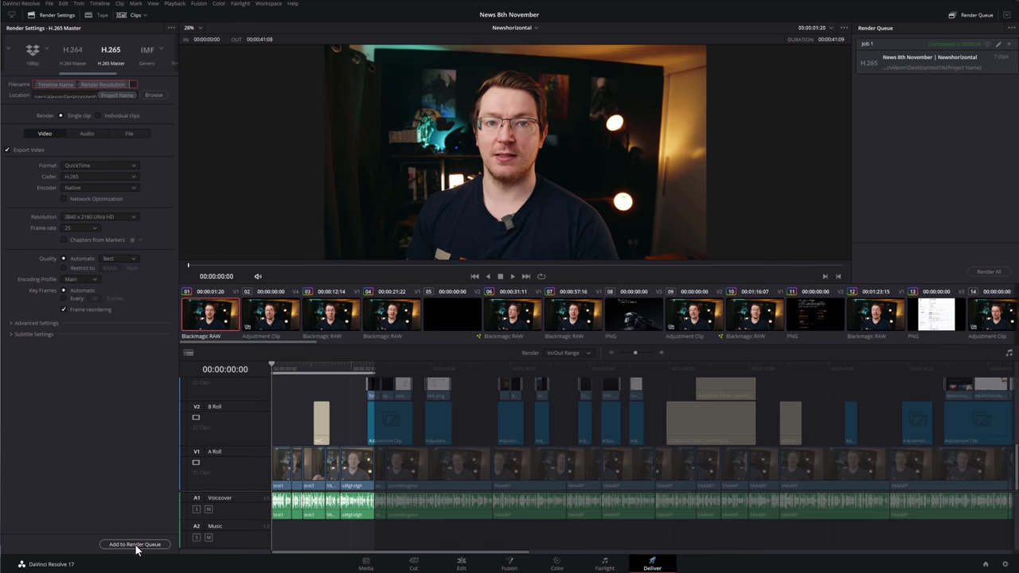
Queue the Newshorizontal timeline at 3840 x 2160 Ultra HD and again at 1920 x 1080 HD, and check both jobs' filenames
left_click(132, 546)
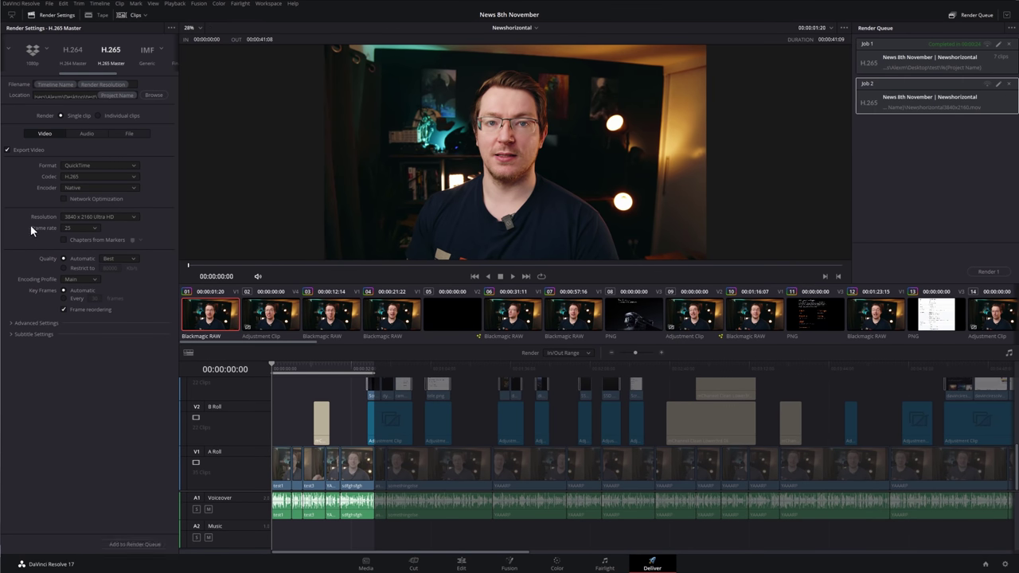
left_click(114, 218)
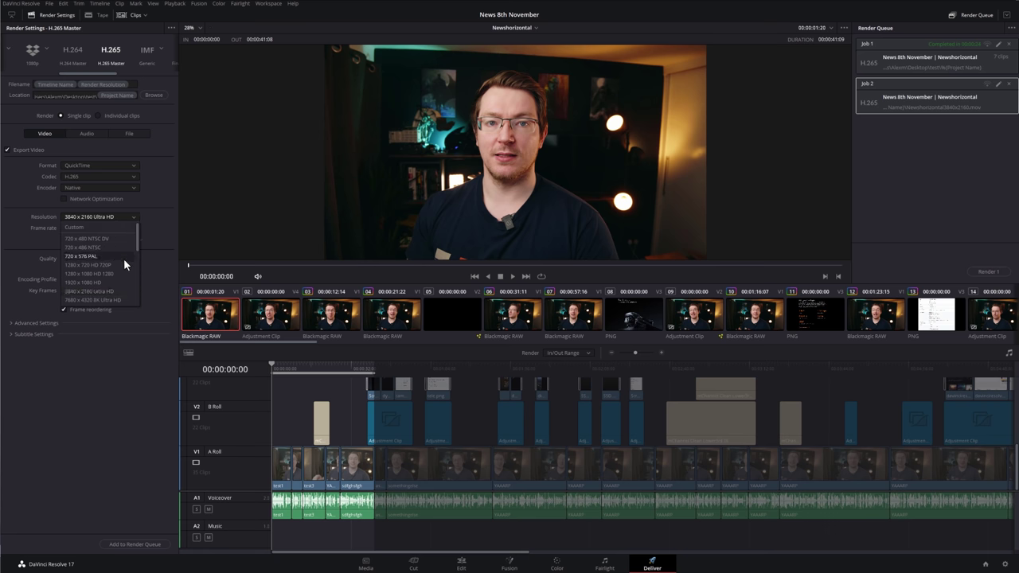
left_click(91, 283)
left_click(134, 544)
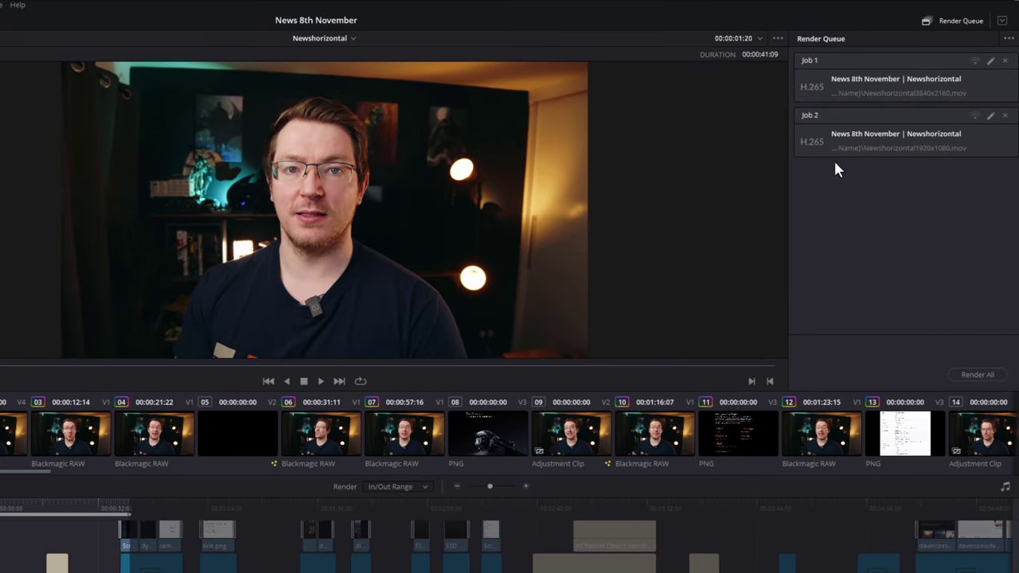
left_click(870, 96)
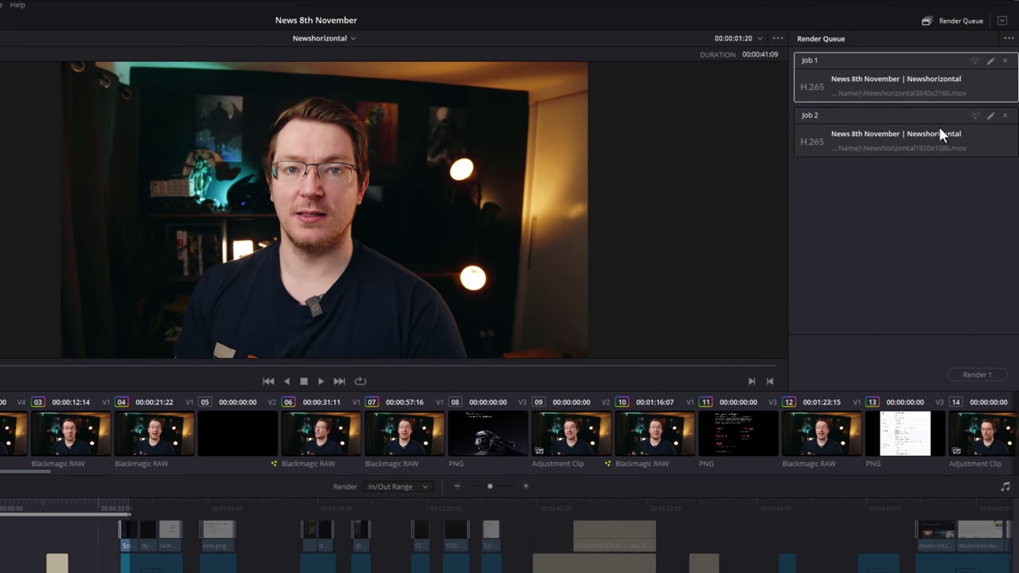
left_click(888, 151)
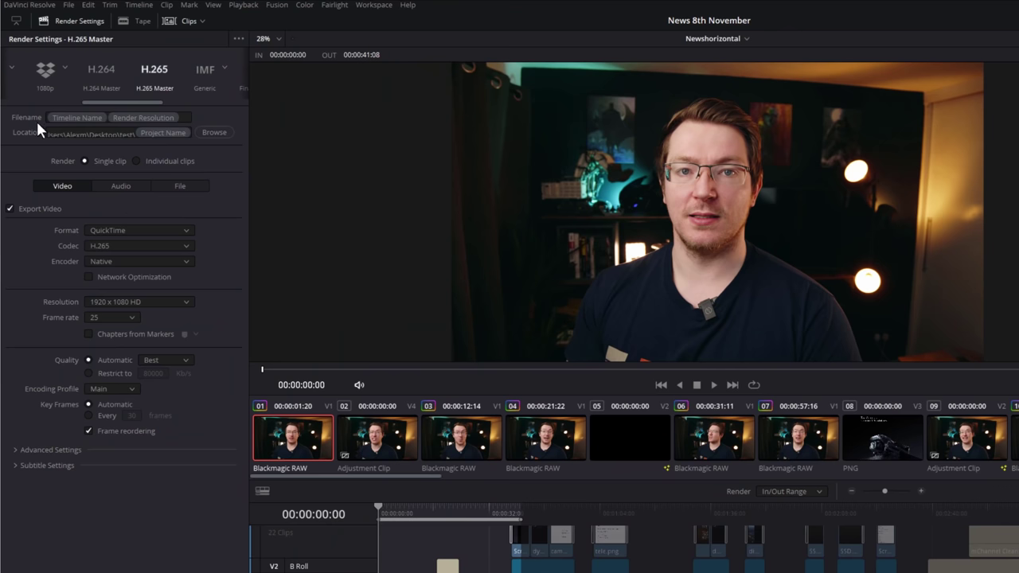
Replace the Timeline Name variable in the render filename with the text NEWS, keeping the Render Resolution variable
left_click(107, 118)
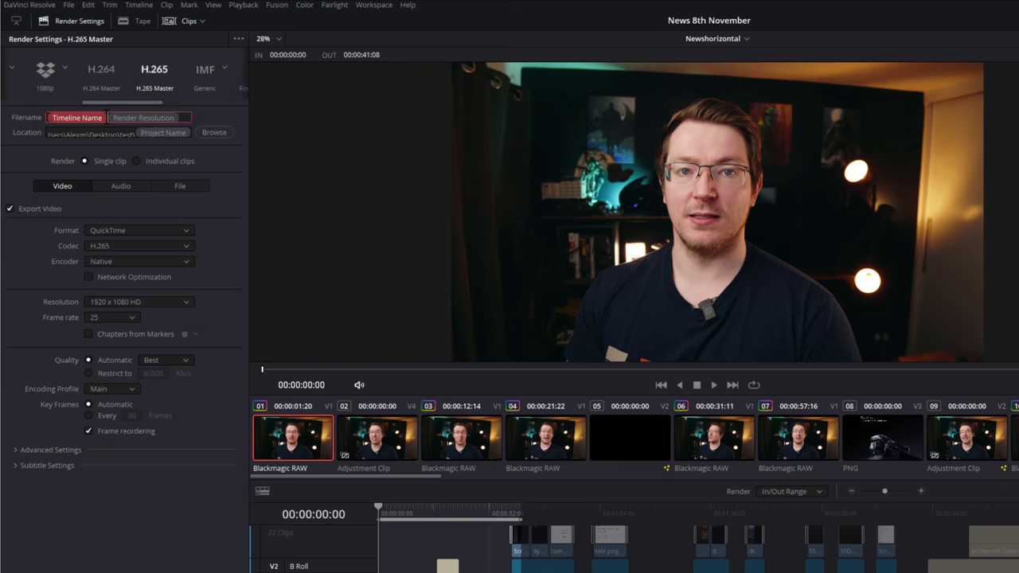
key("BackSpace")
type("NEWS")
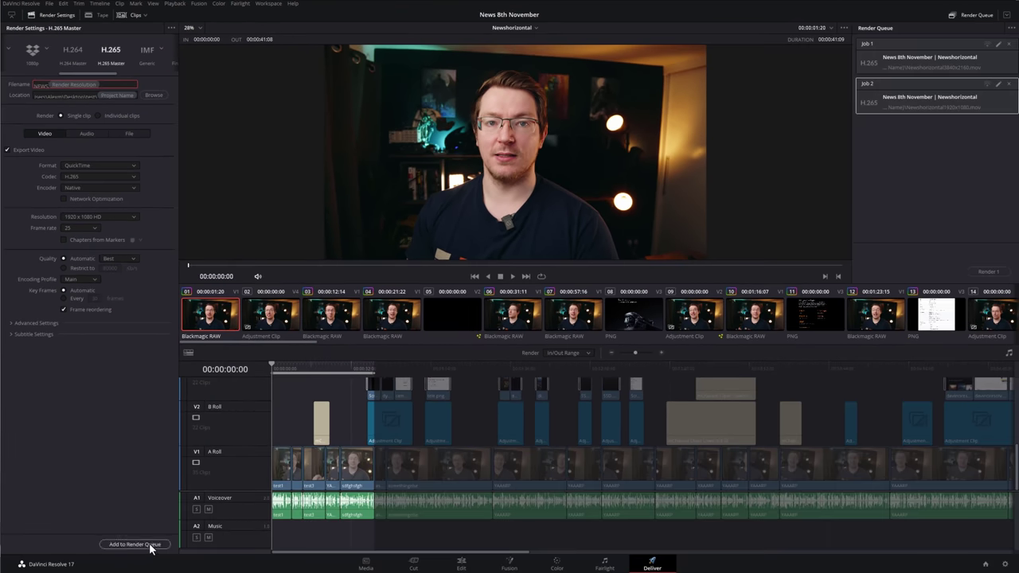
Add the Newshorizontal timeline to the render queue with the NEWS and Render Resolution filename, and check the new job's output name
left_click(148, 547)
left_click(955, 171)
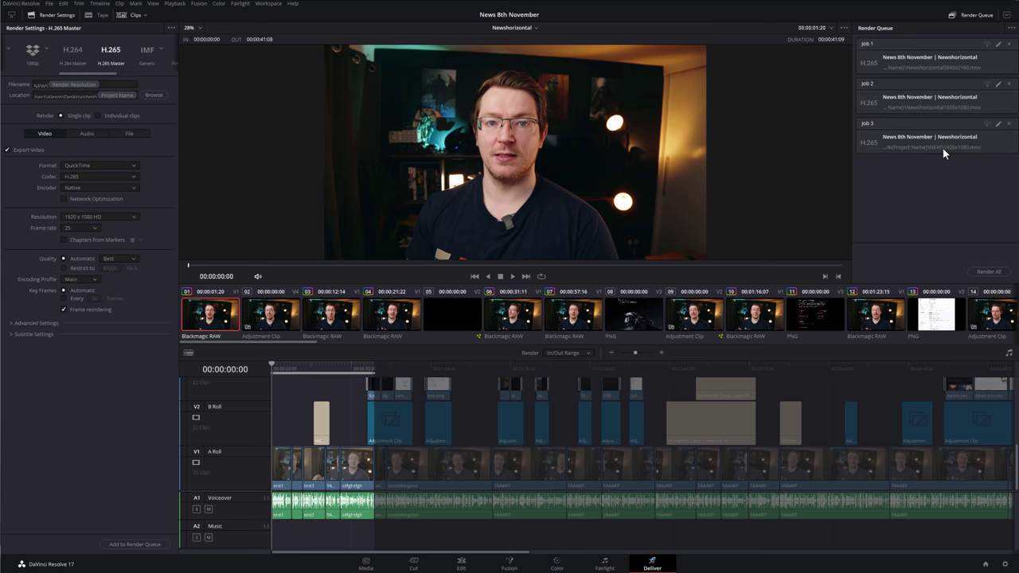
left_click(947, 153)
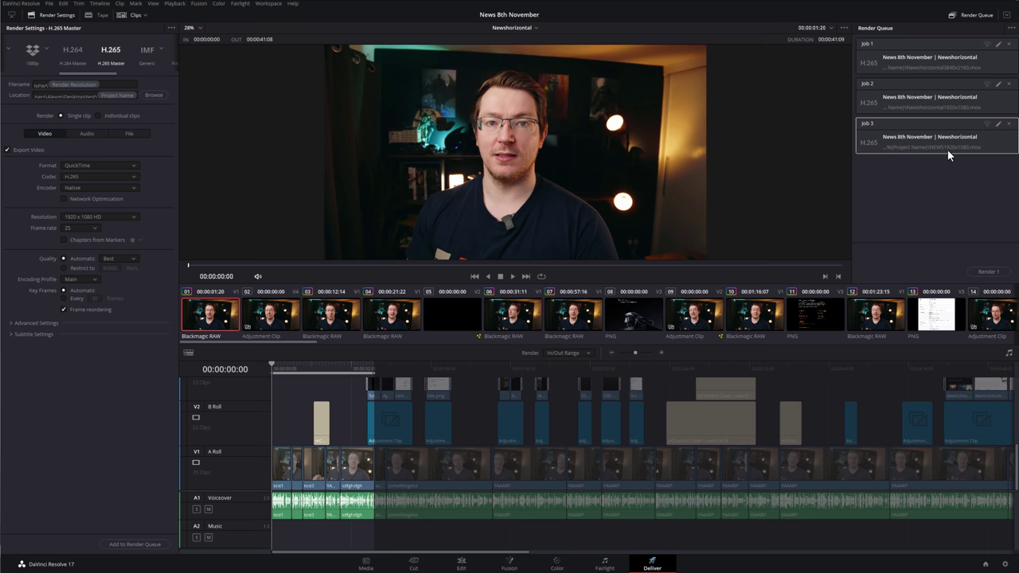
left_click(954, 179)
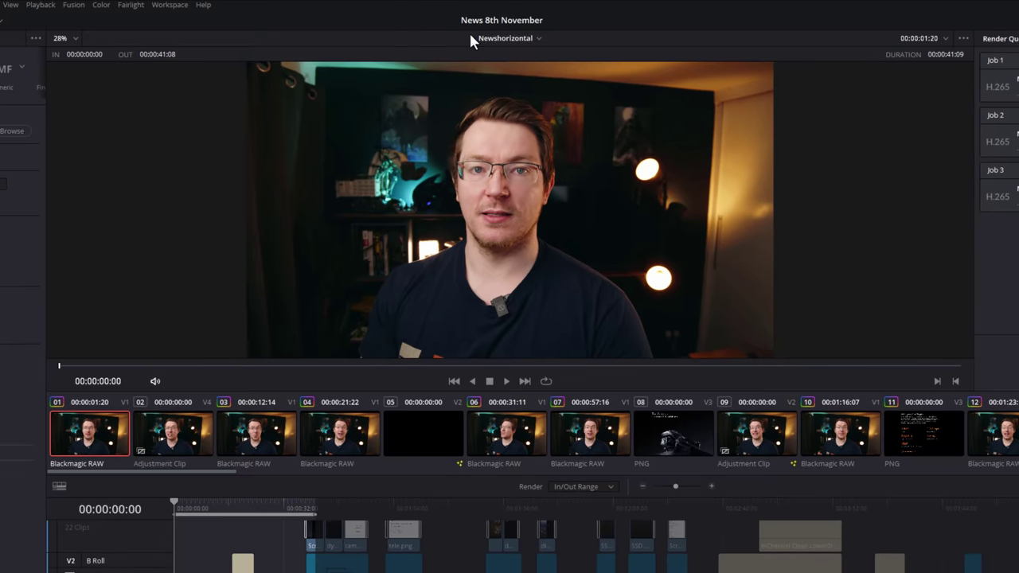
Switch to the NewsVerticalInsta timeline and add it to the render queue with the same filename and location variables
left_click(538, 38)
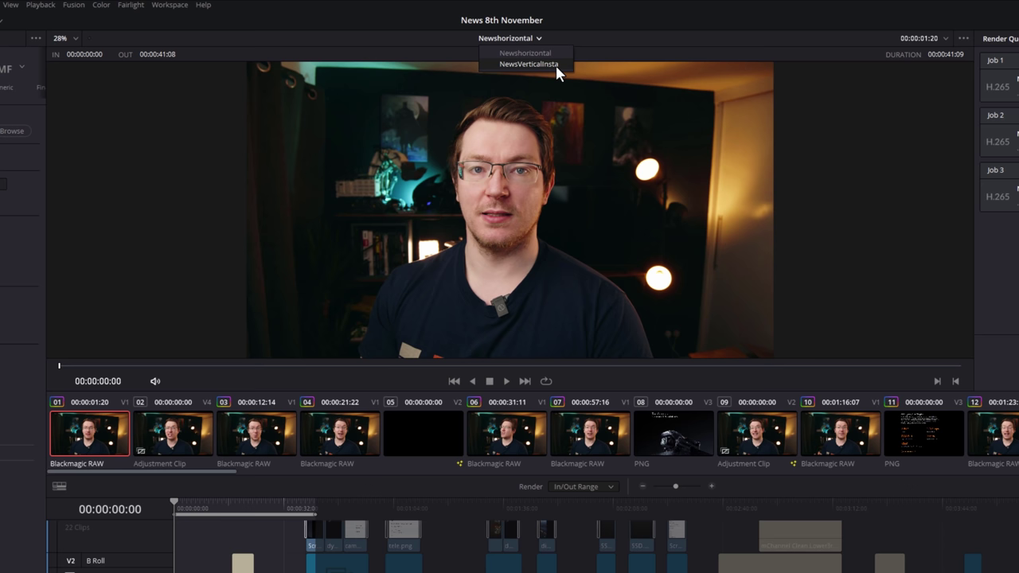
left_click(516, 125)
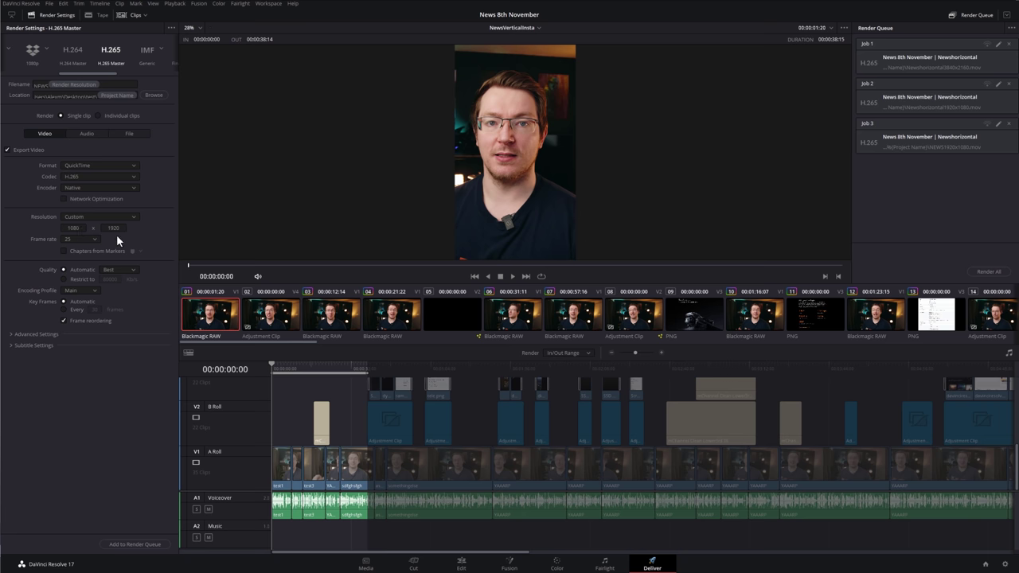
left_click(137, 547)
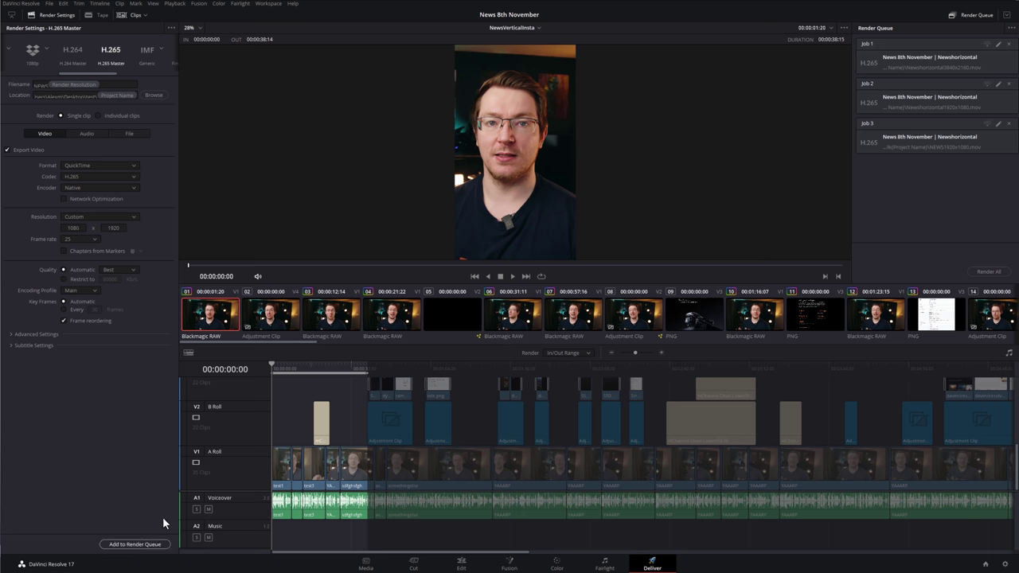